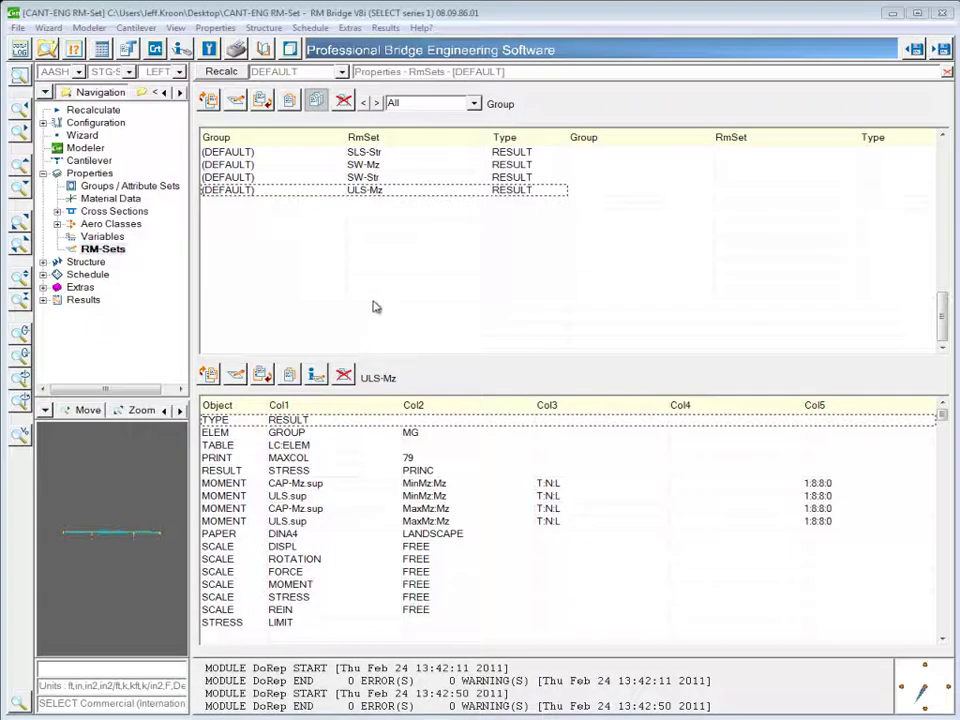
# Select the ULS-Mz row under Properties > RM-Sets and open its RM-set editor.
pyautogui.click(354, 192)
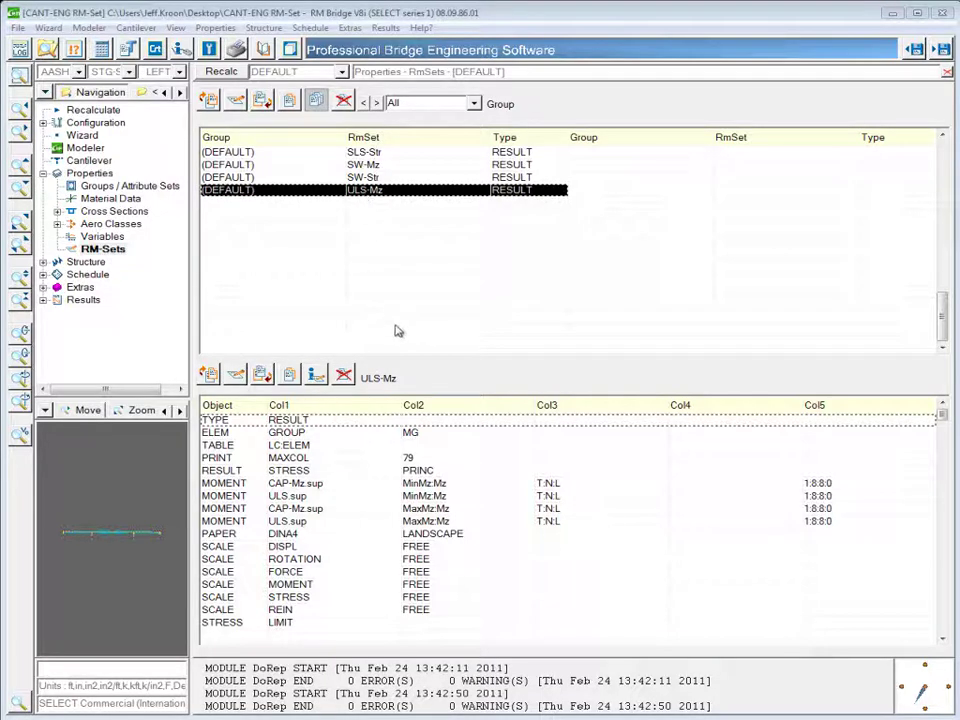
pyautogui.click(318, 373)
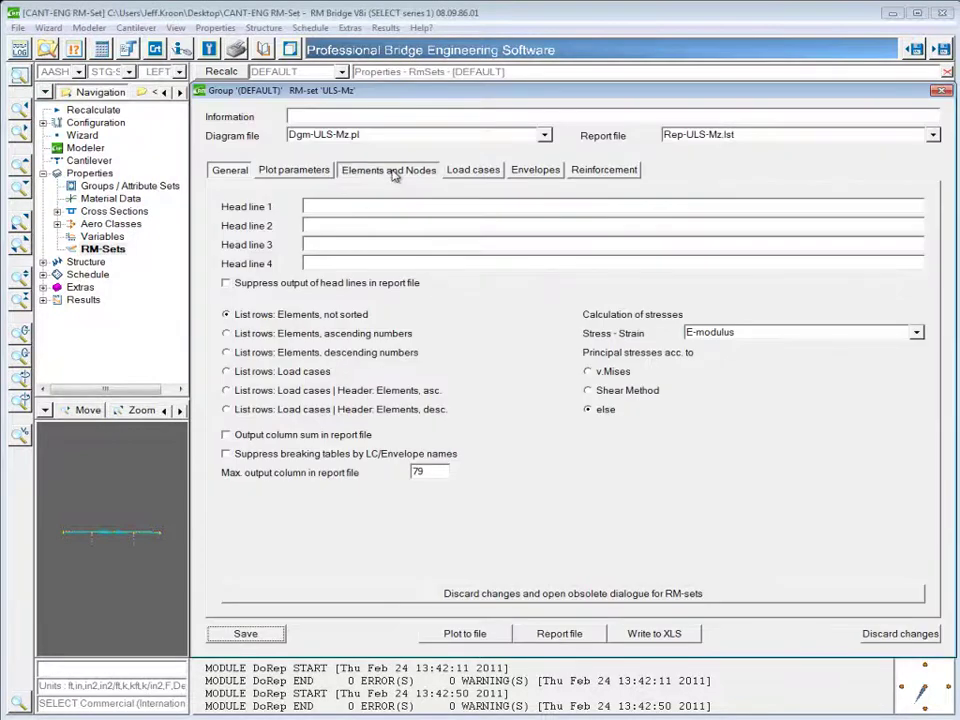
# Show the ULS-Mz element and node settings with the MG group's begin, end and intermediate positions.
pyautogui.click(392, 170)
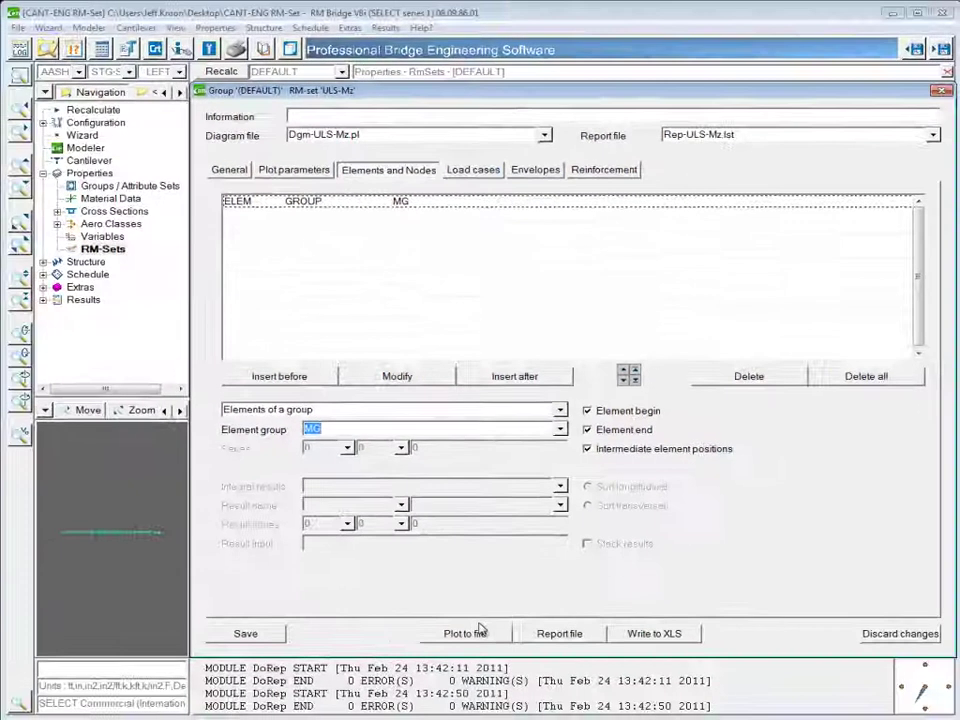
# Plot the Dgm-ULS-Mz.pl moment diagram to file and zoom into the left peak's descending flank.
pyautogui.click(480, 632)
pyautogui.doubleClick(757, 97)
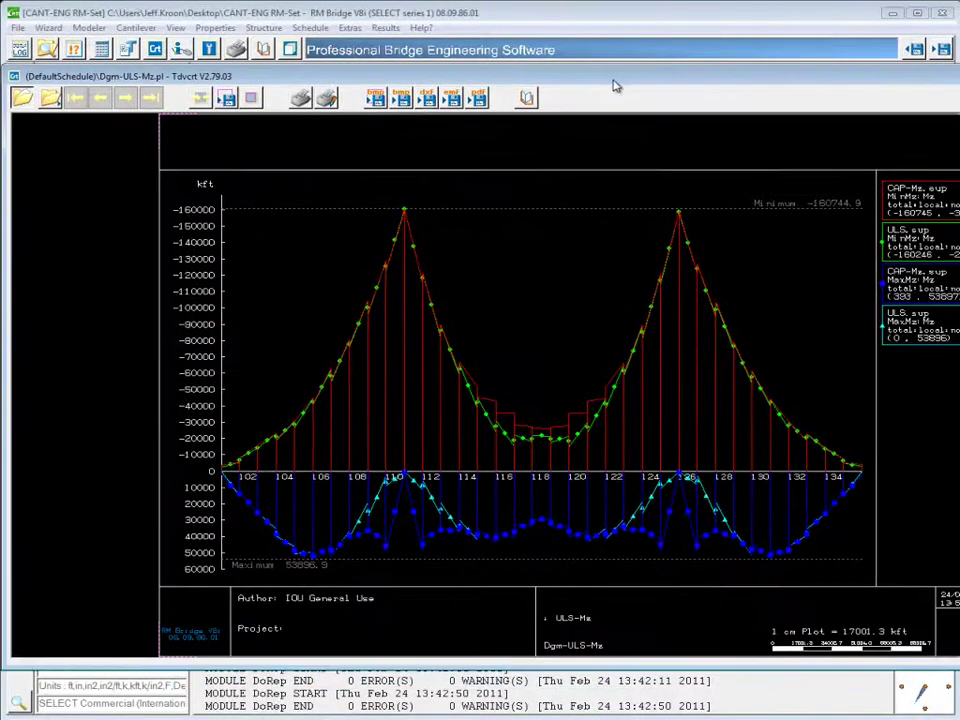
pyautogui.moveTo(959, 321); pyautogui.dragTo(935, 321)
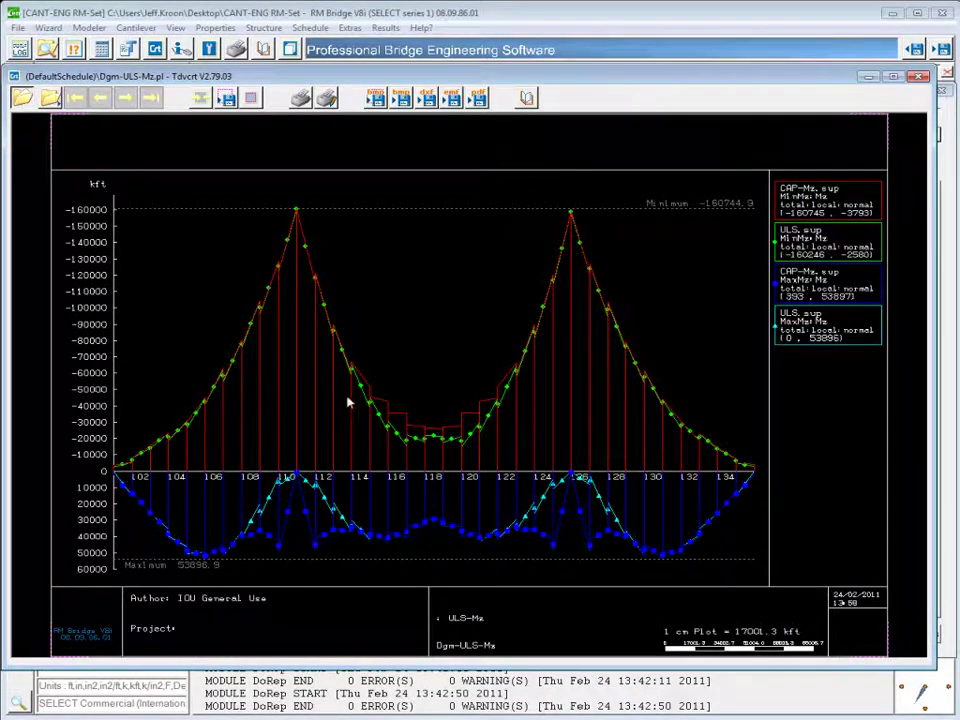
pyautogui.moveTo(395, 407); pyautogui.dragTo(317, 444)
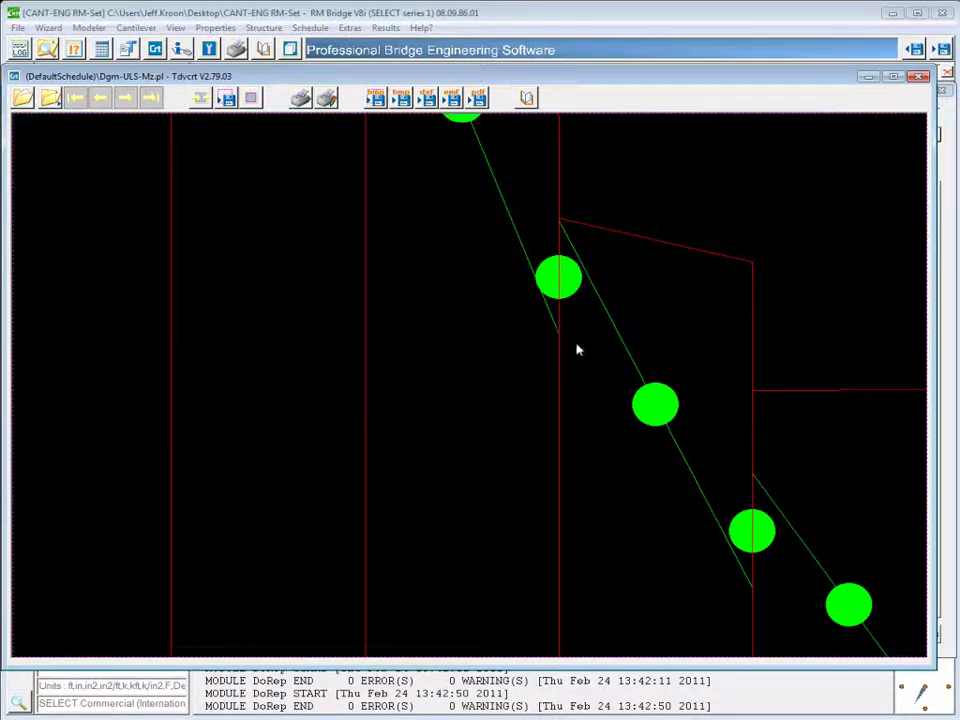
# Restrict the MG row to element begin positions only (B) and replot the diagram to file.
pyautogui.click(918, 81)
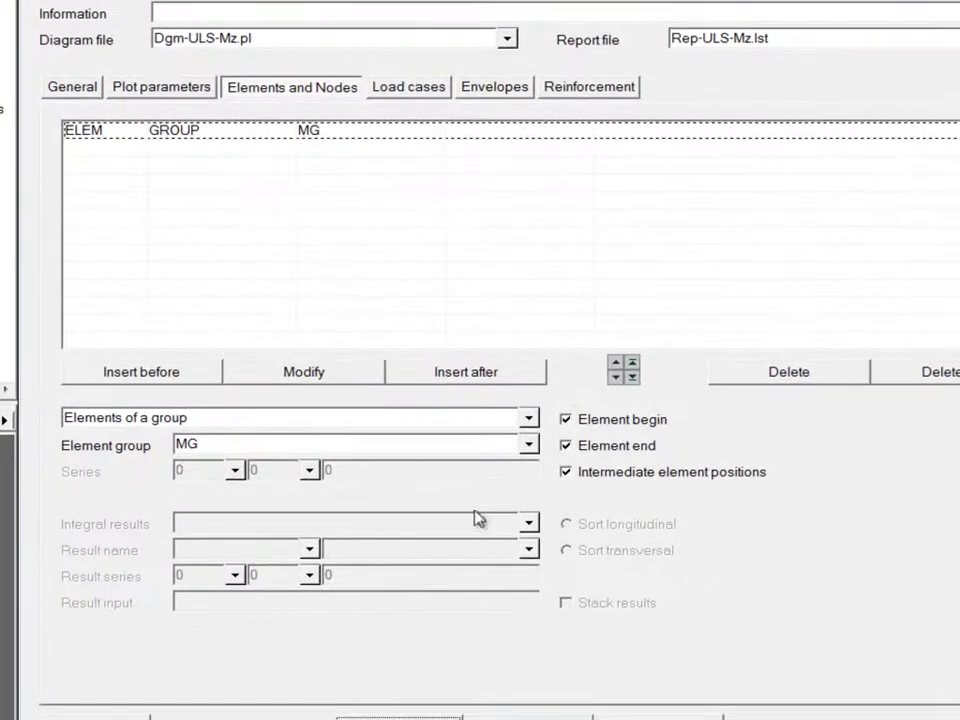
pyautogui.click(564, 418)
pyautogui.click(597, 452)
pyautogui.click(602, 476)
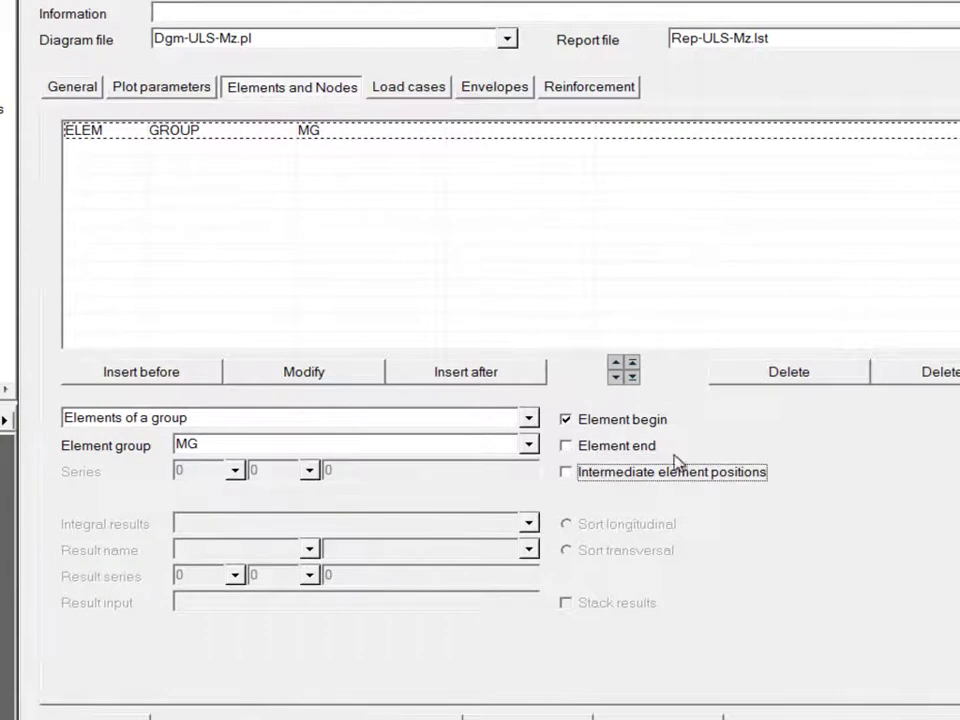
pyautogui.click(326, 380)
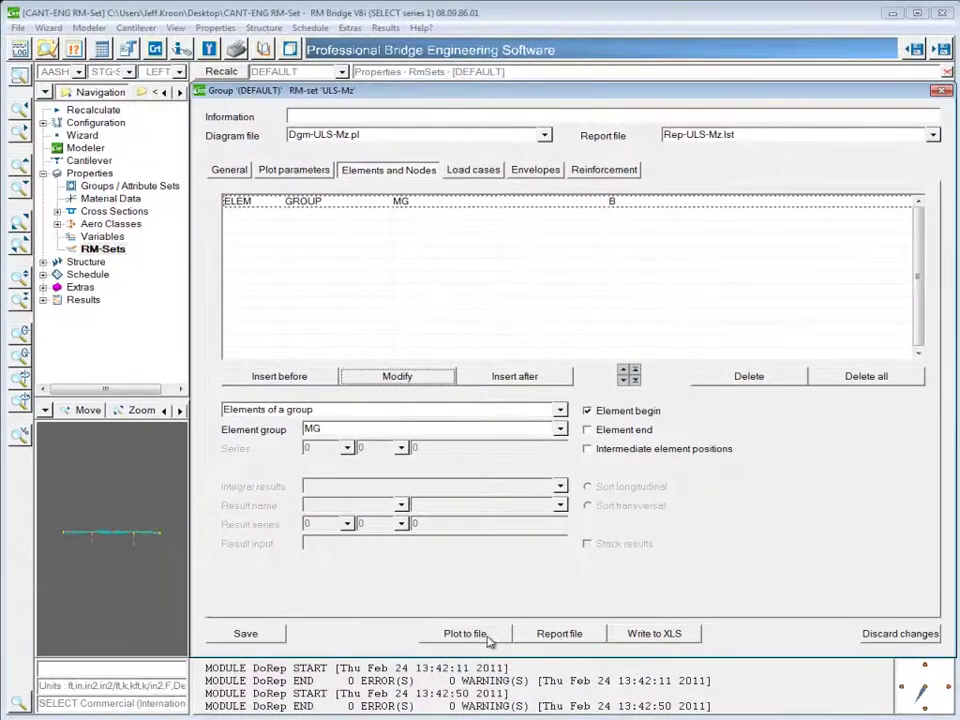
pyautogui.click(462, 636)
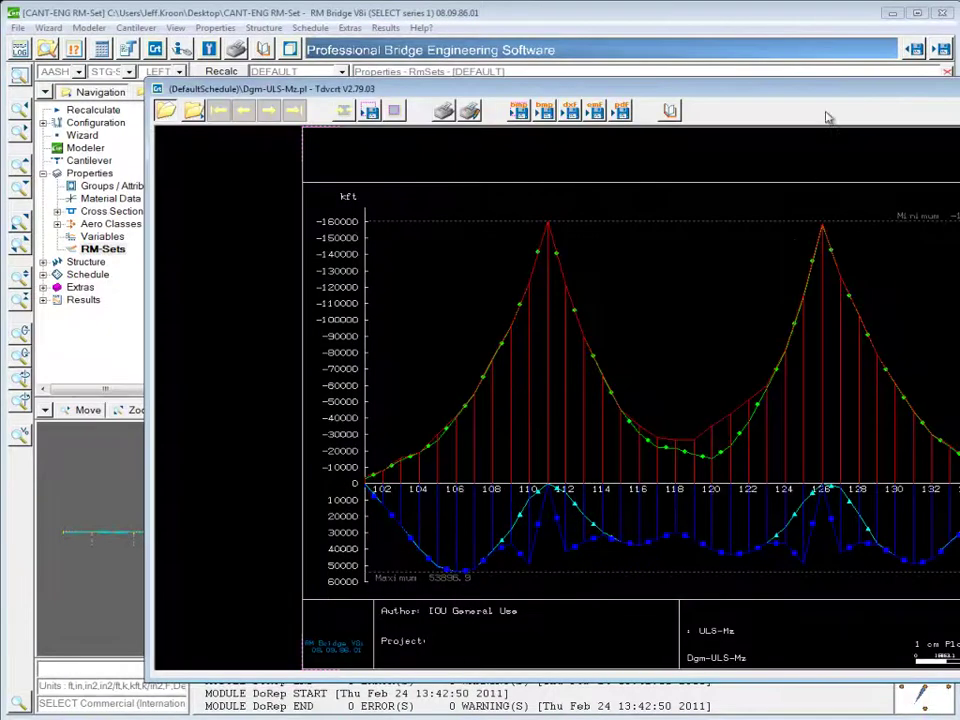
pyautogui.moveTo(826, 89); pyautogui.dragTo(684, 69)
pyautogui.moveTo(959, 398); pyautogui.dragTo(922, 398)
pyautogui.moveTo(446, 386); pyautogui.dragTo(336, 448)
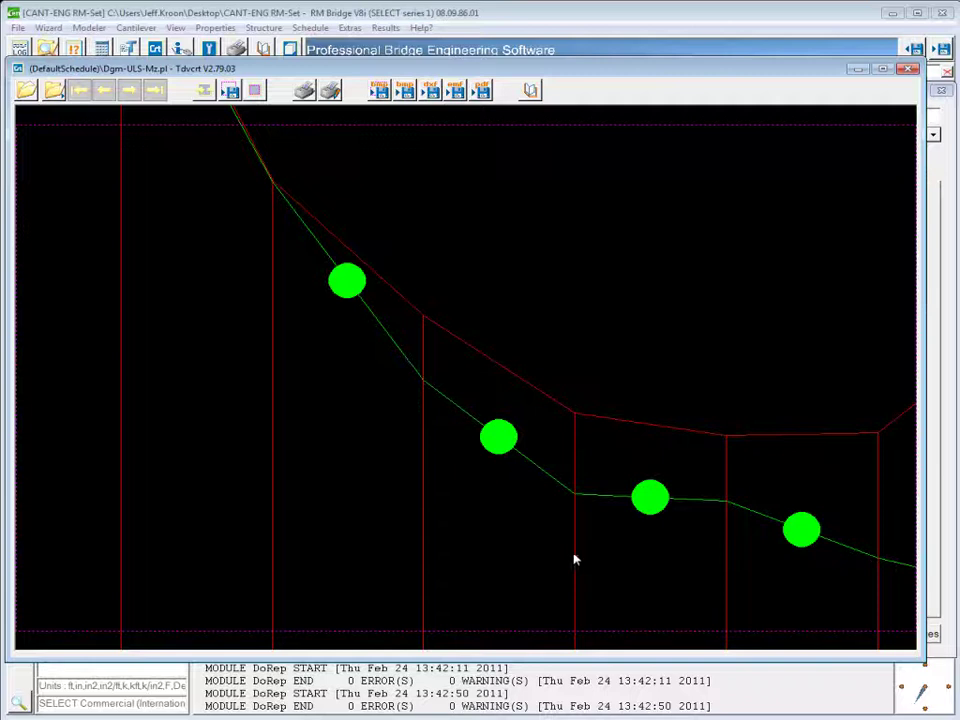
# Restore element end and intermediate positions on the MG row, alongside begin positions.
pyautogui.click(908, 70)
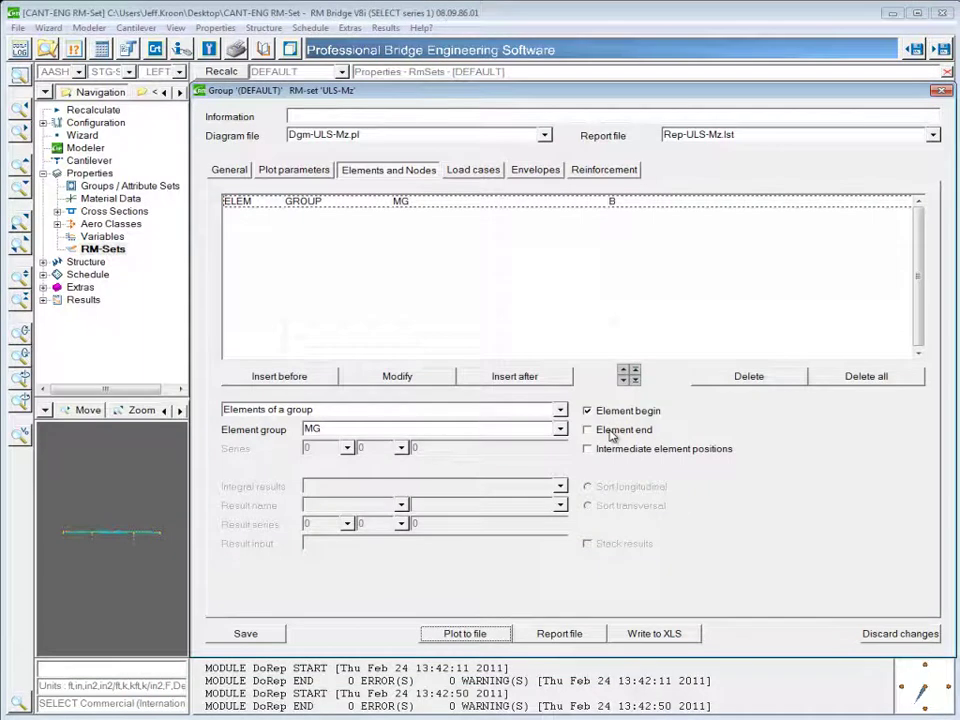
pyautogui.click(612, 431)
pyautogui.click(592, 448)
pyautogui.click(420, 378)
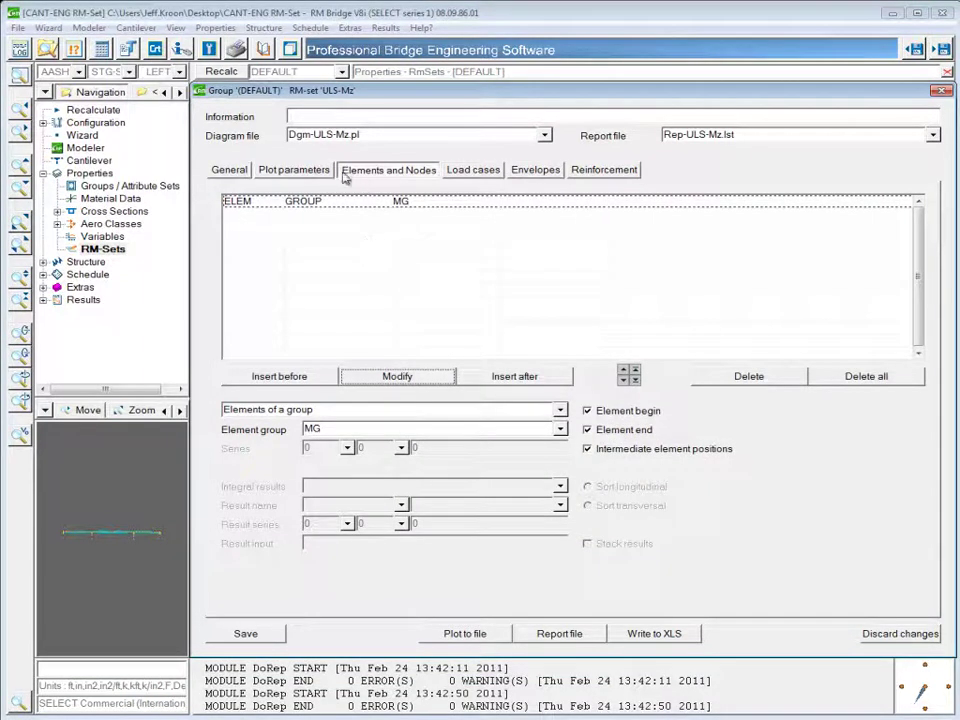
pyautogui.click(235, 172)
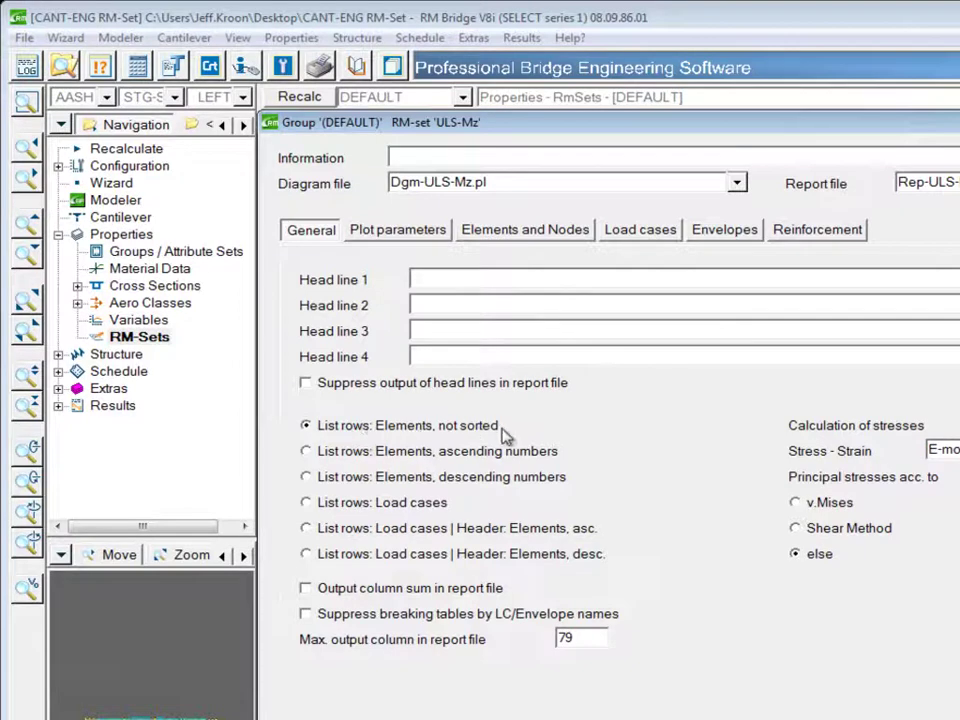
pyautogui.click(513, 234)
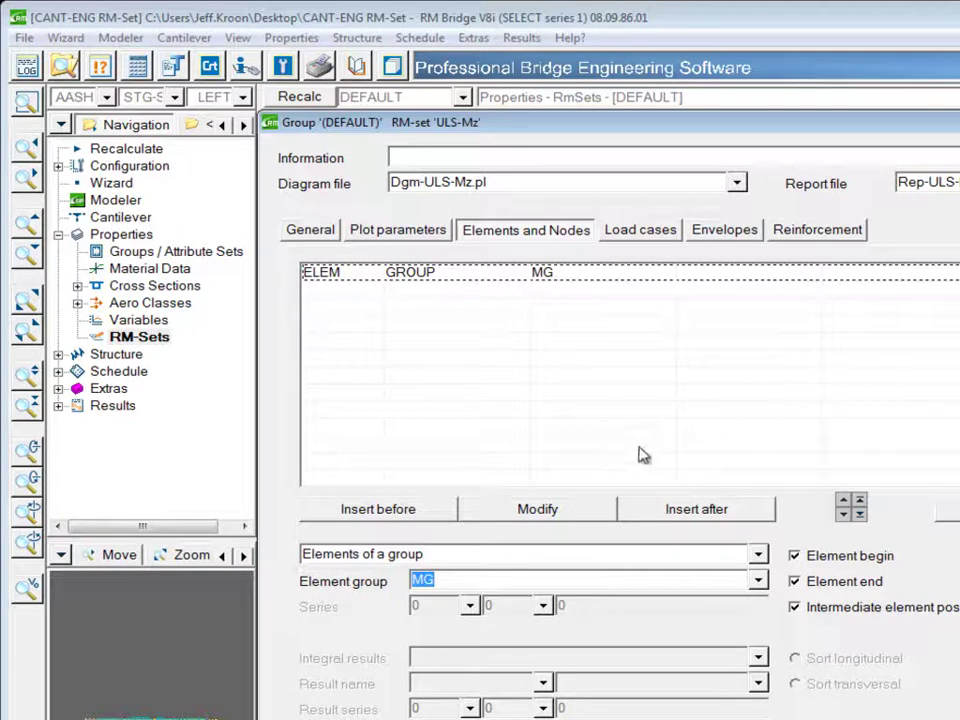
# Change the MG row to element group P3 and insert a P2 group row after it.
pyautogui.click(760, 582)
pyautogui.click(420, 636)
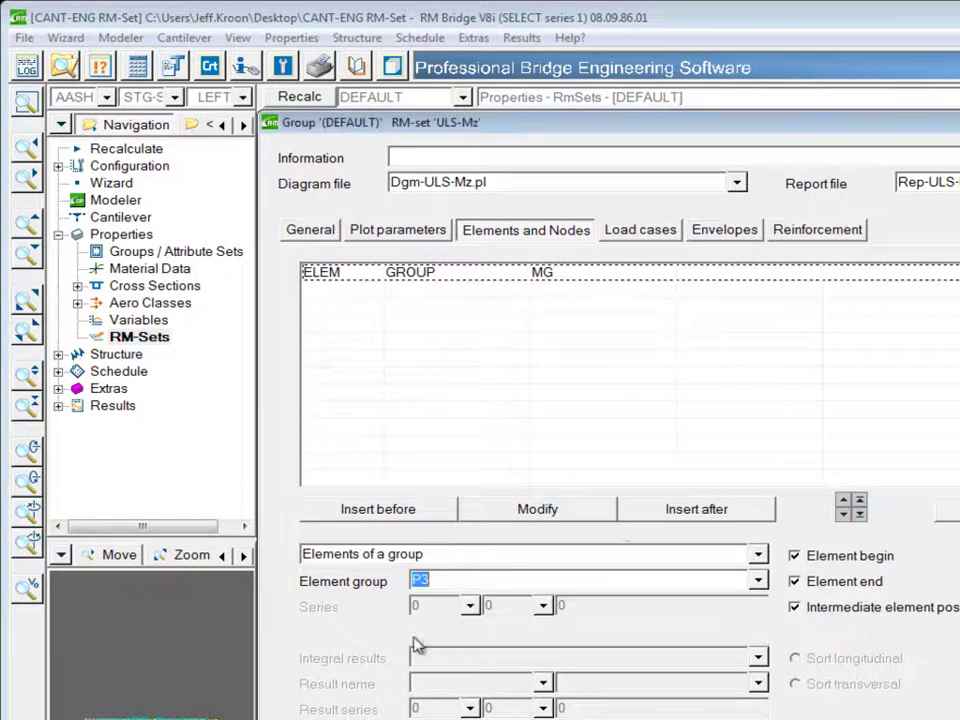
pyautogui.click(570, 510)
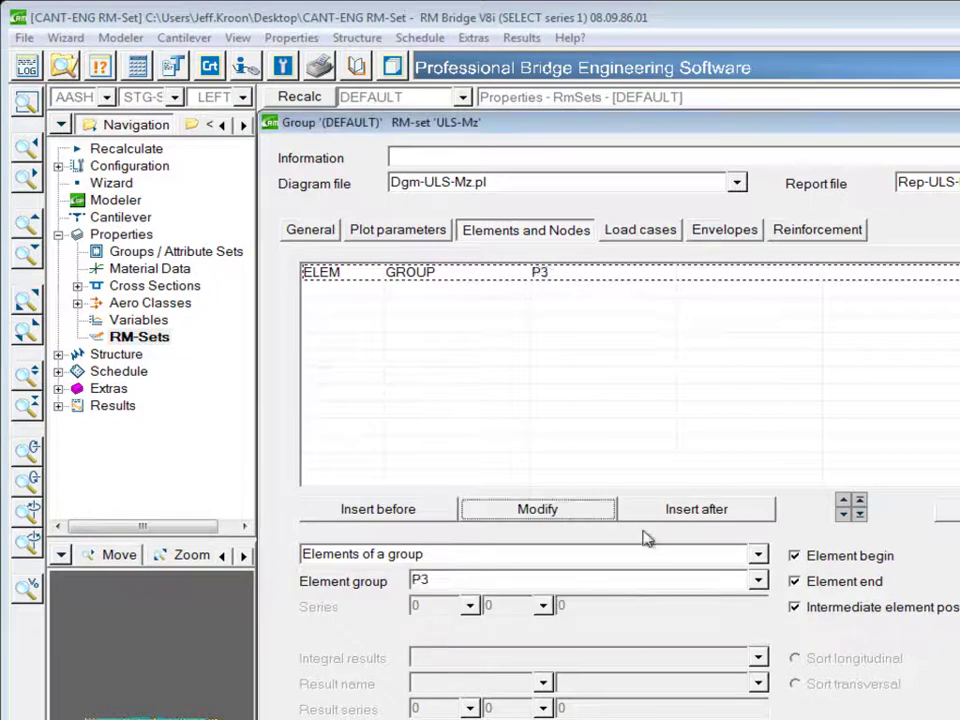
pyautogui.click(760, 582)
pyautogui.click(448, 618)
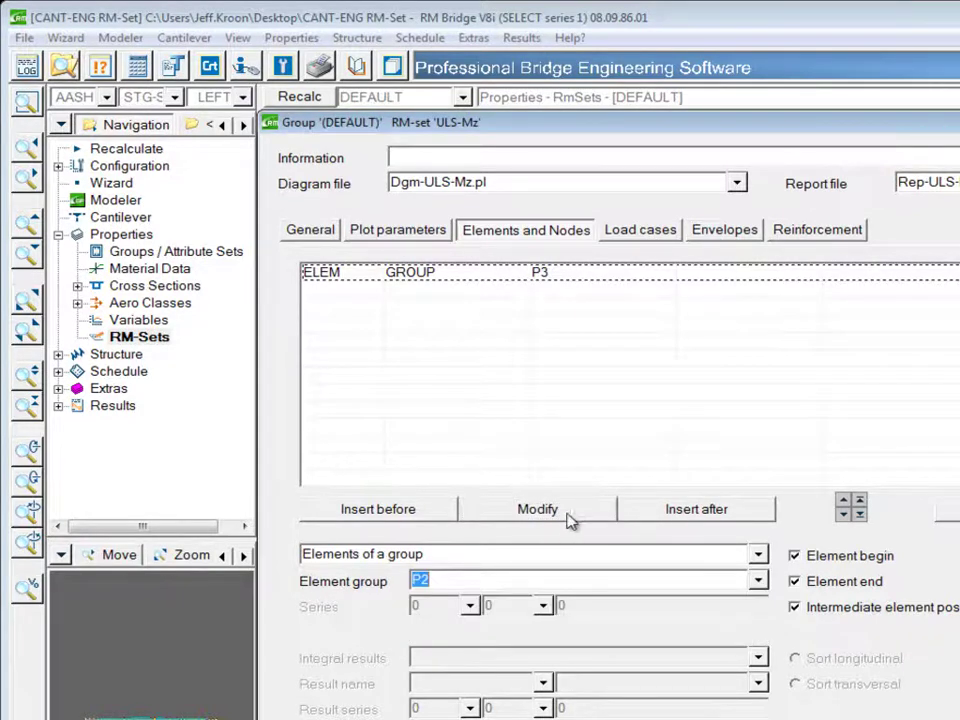
pyautogui.click(686, 515)
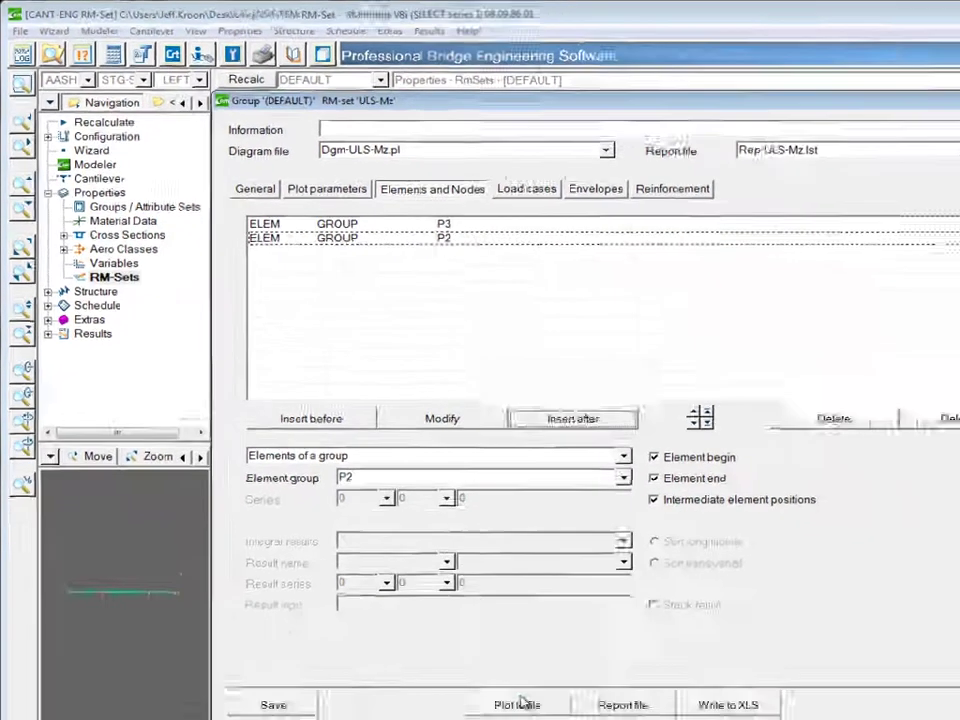
# Plot the ULS-Mz diagram for elements 1301–1304 and 1201–1204, resizing Tdvcrt to show the legend.
pyautogui.click(480, 690)
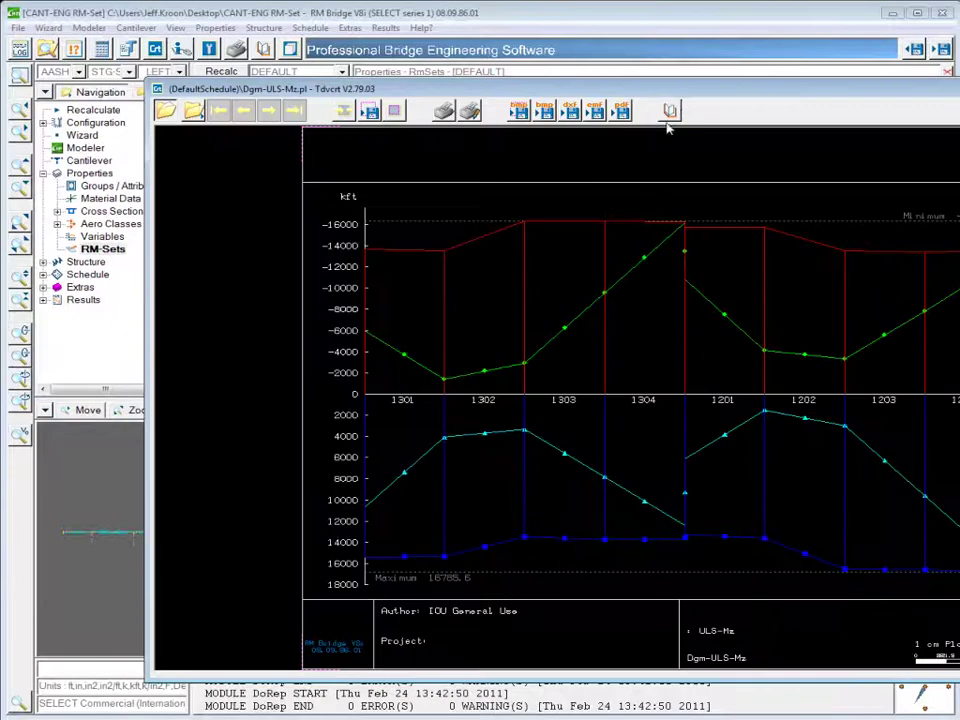
pyautogui.moveTo(666, 92); pyautogui.dragTo(527, 75)
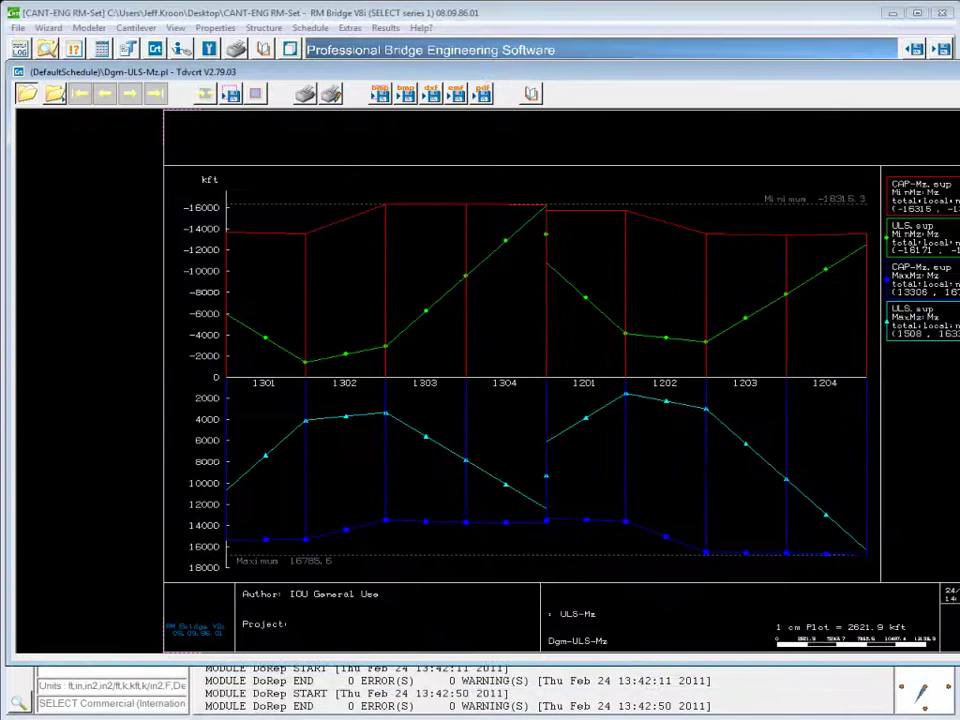
pyautogui.moveTo(955, 388); pyautogui.dragTo(936, 388)
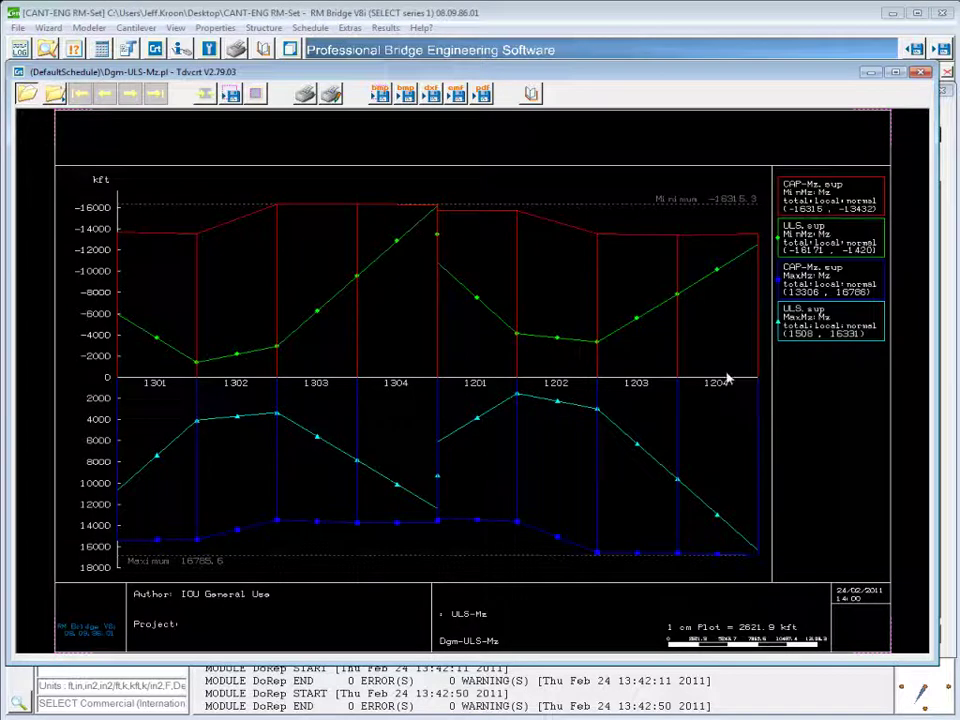
# Set 'List rows: Elements, ascending numbers' and replot the ULS-Mz diagram to file.
pyautogui.click(922, 74)
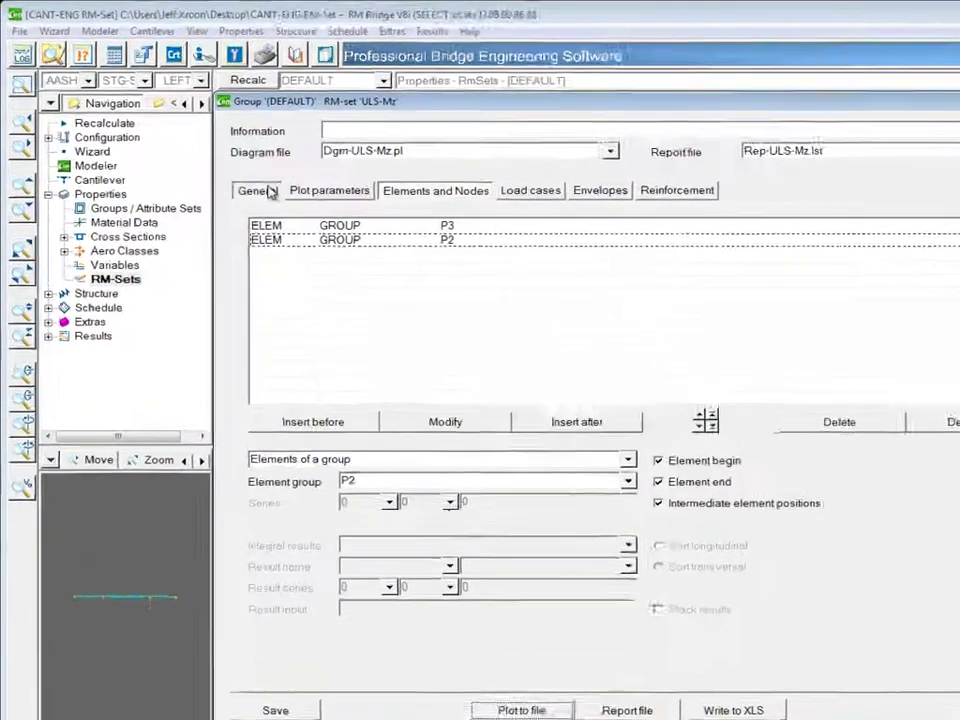
pyautogui.click(229, 169)
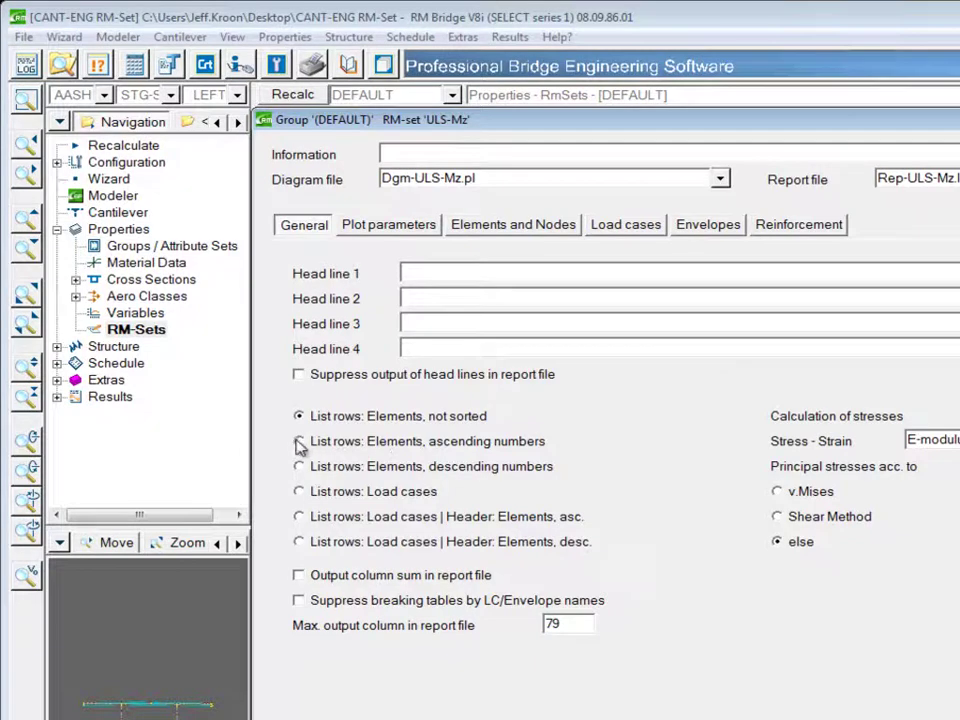
pyautogui.click(297, 442)
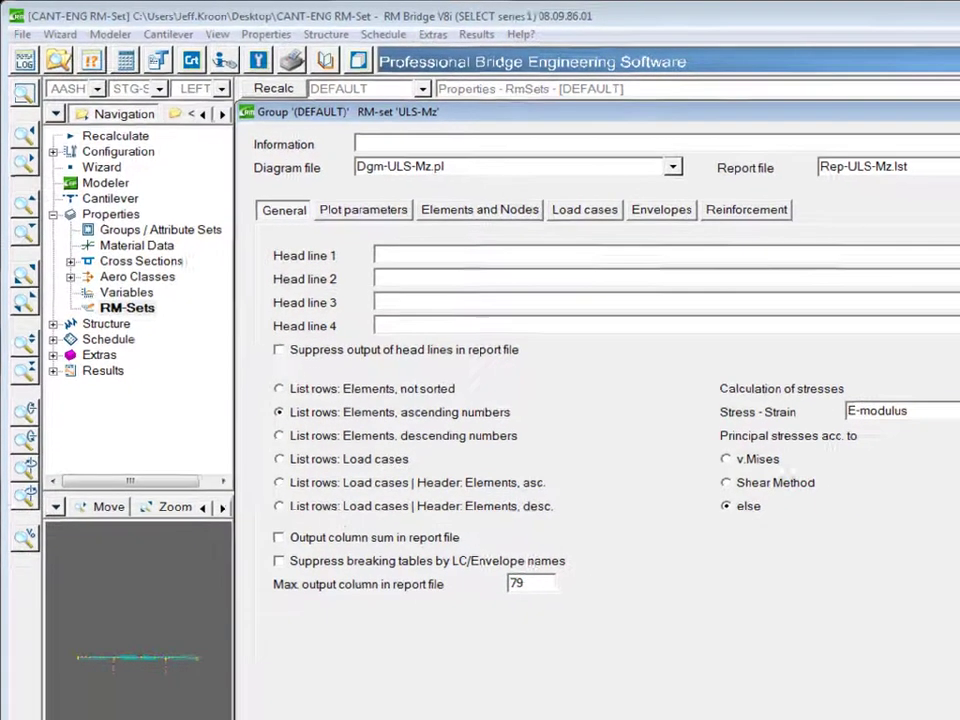
pyautogui.click(482, 637)
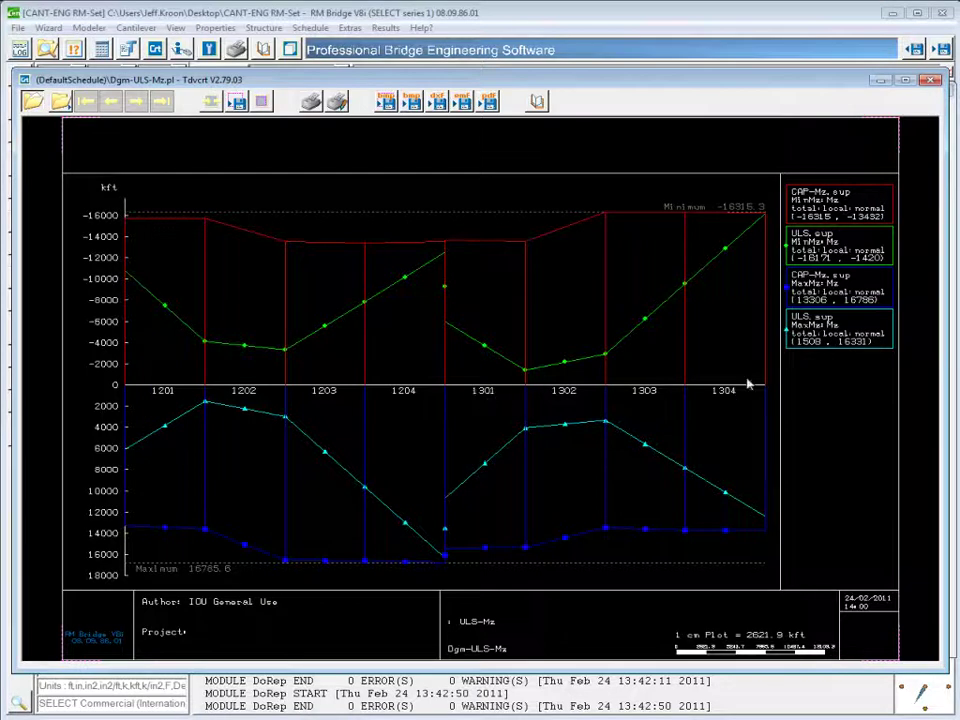
# Close the re-sorted diagram showing elements 1201 through 1304.
pyautogui.press('Escape')
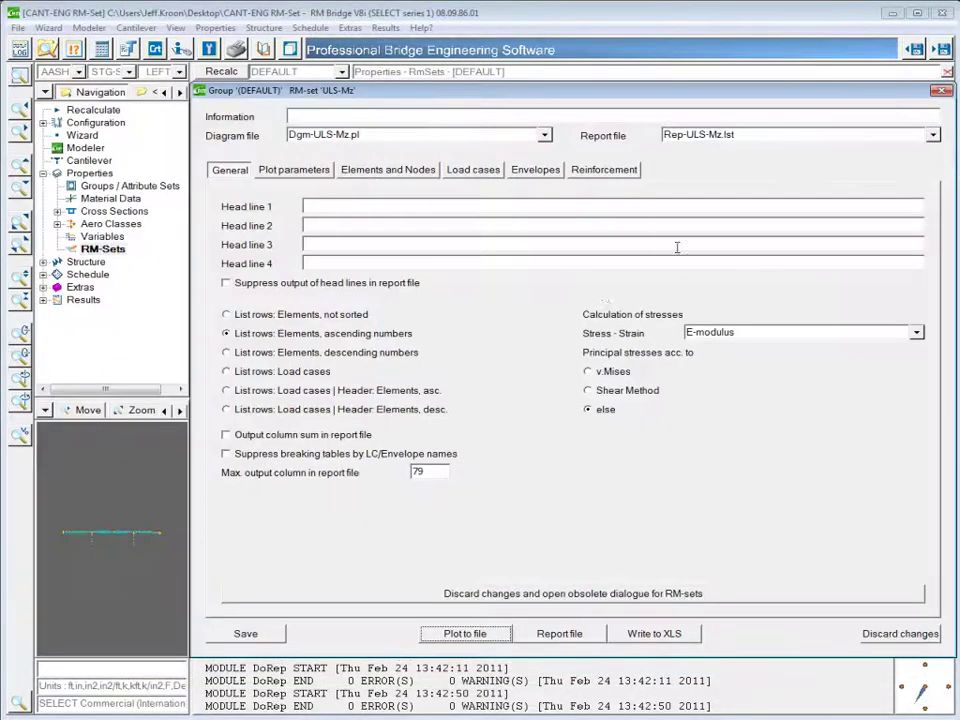
# List rows by load cases and confirm creating one plot file per element position.
pyautogui.click(379, 171)
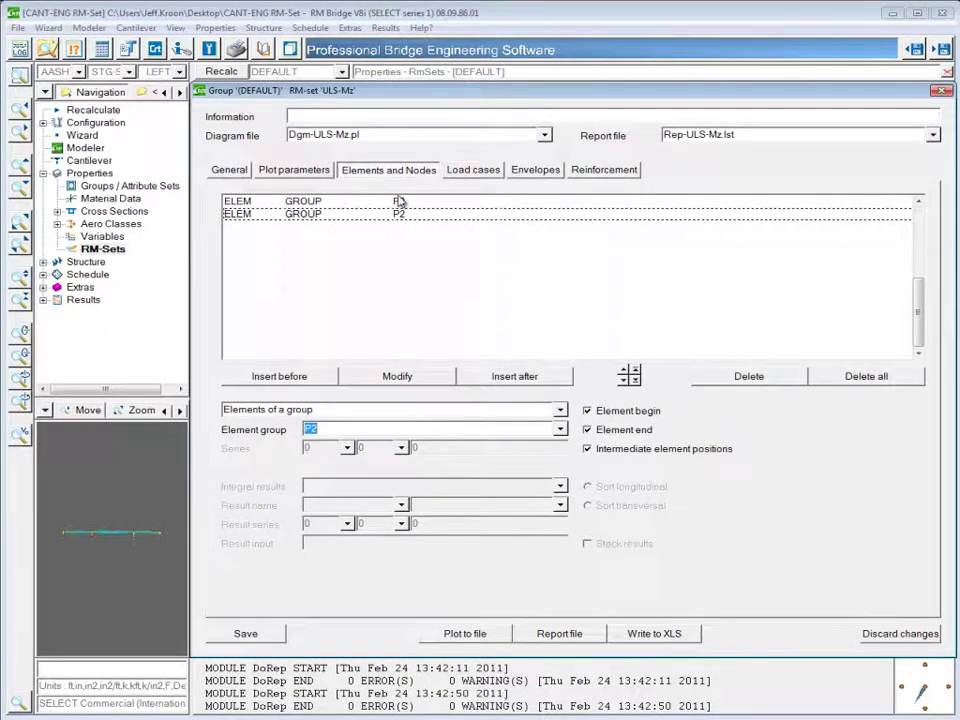
pyautogui.click(233, 173)
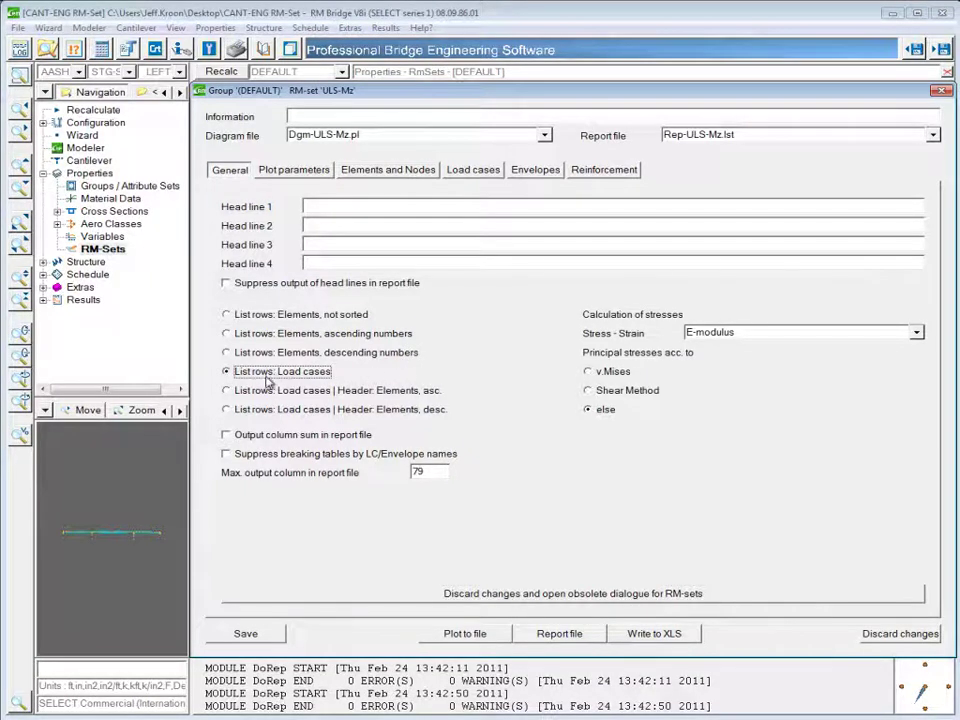
pyautogui.click(481, 635)
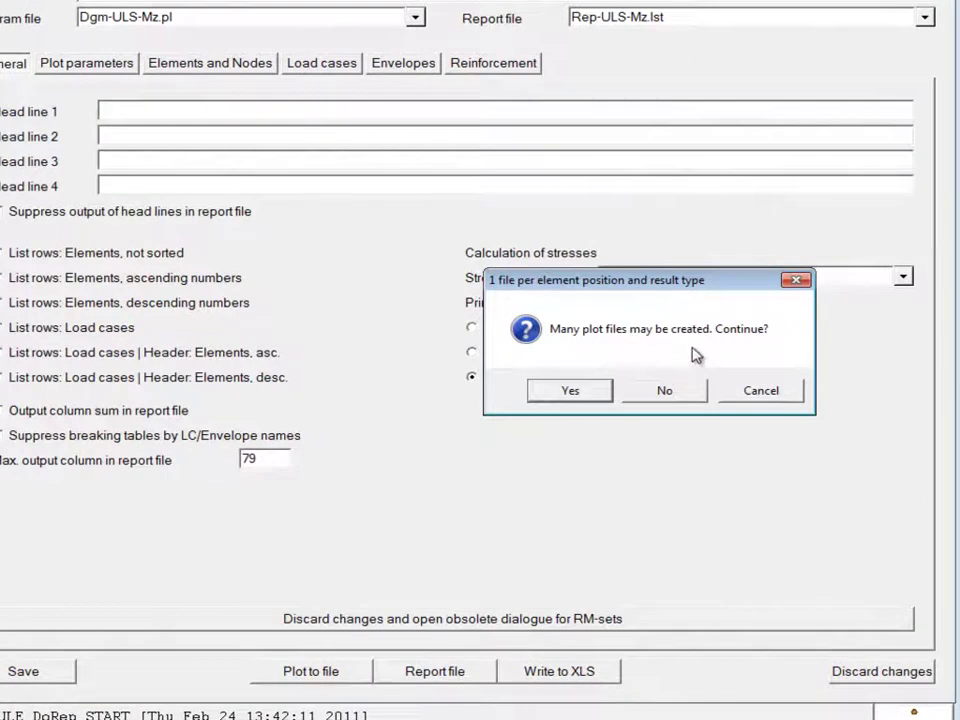
pyautogui.click(577, 392)
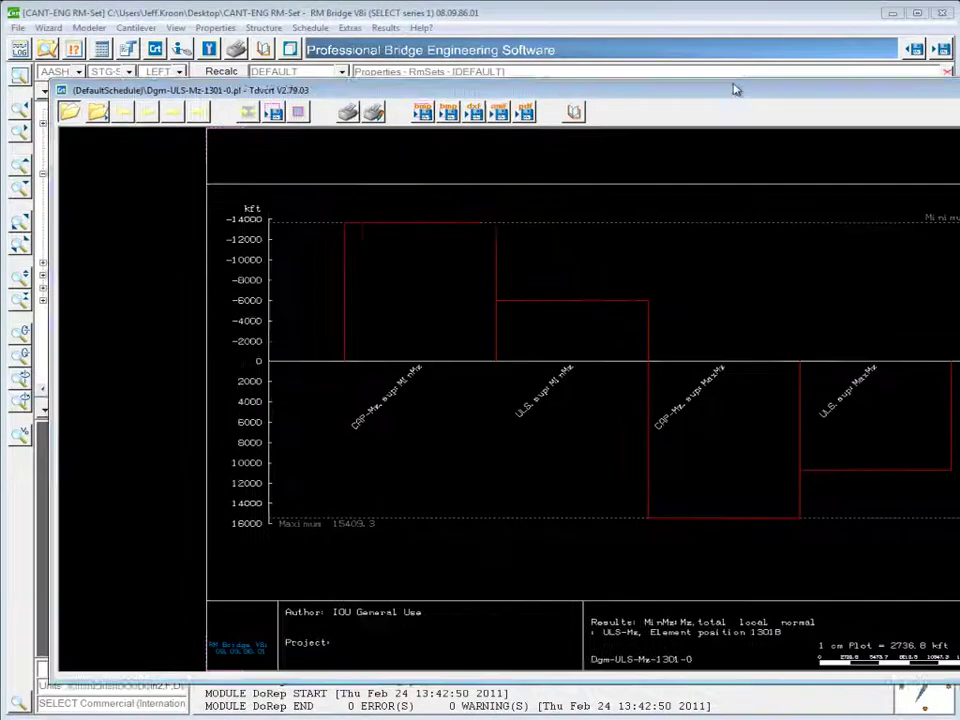
# Page through the ULS-Mz element-position plots from 1301-0 to Dgm-ULS-Mz-1204-0, then close Tdvcrt.
pyautogui.moveTo(735, 90); pyautogui.dragTo(705, 72)
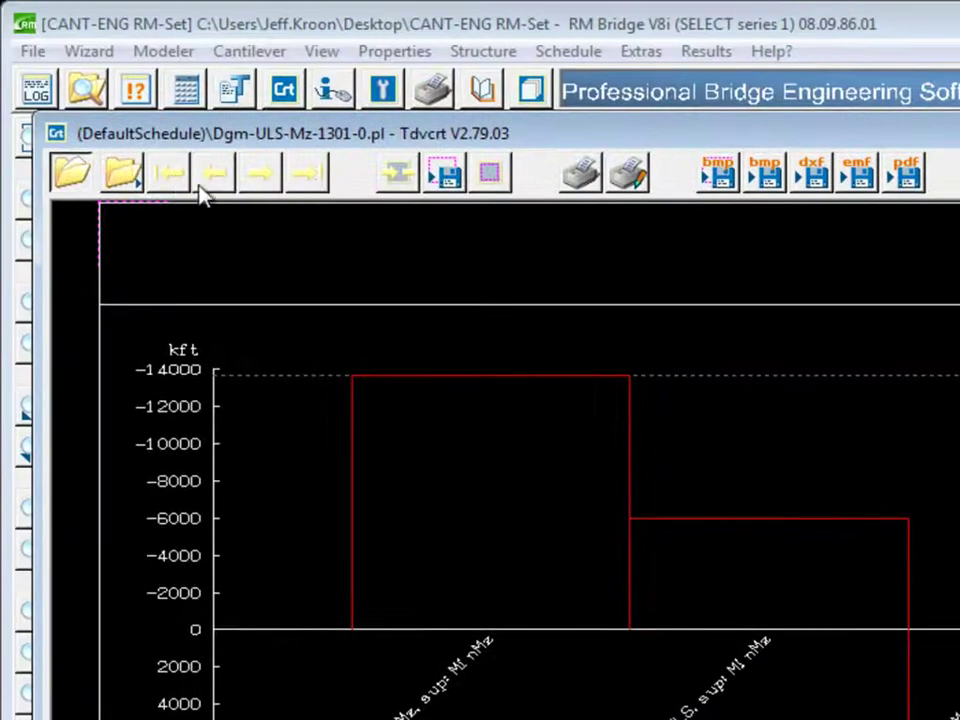
pyautogui.click(260, 176)
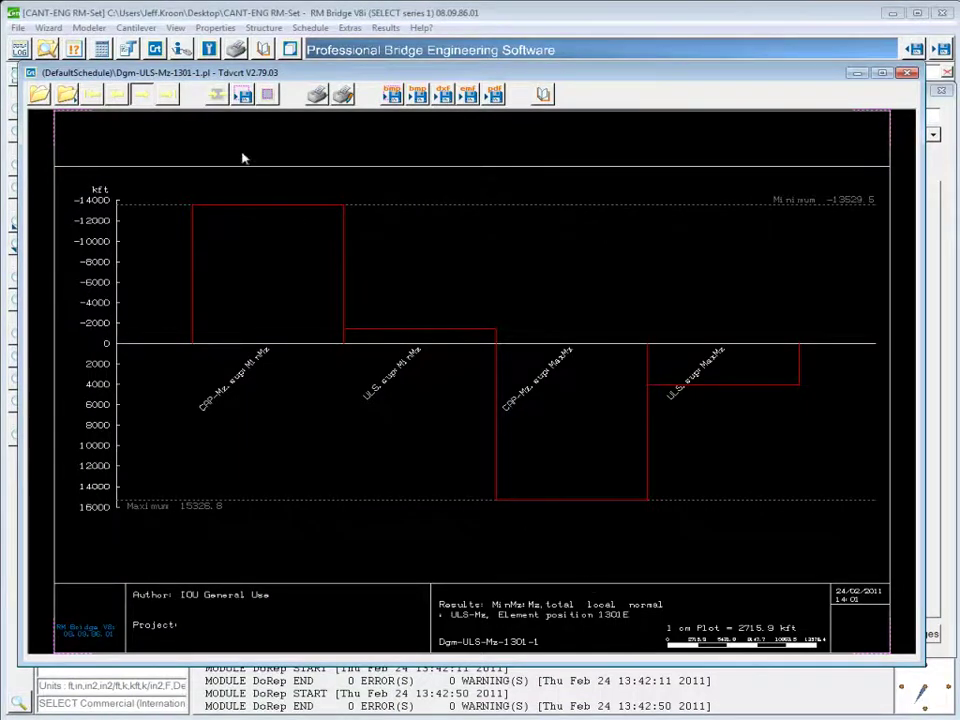
pyautogui.click(142, 96)
pyautogui.click(142, 96)
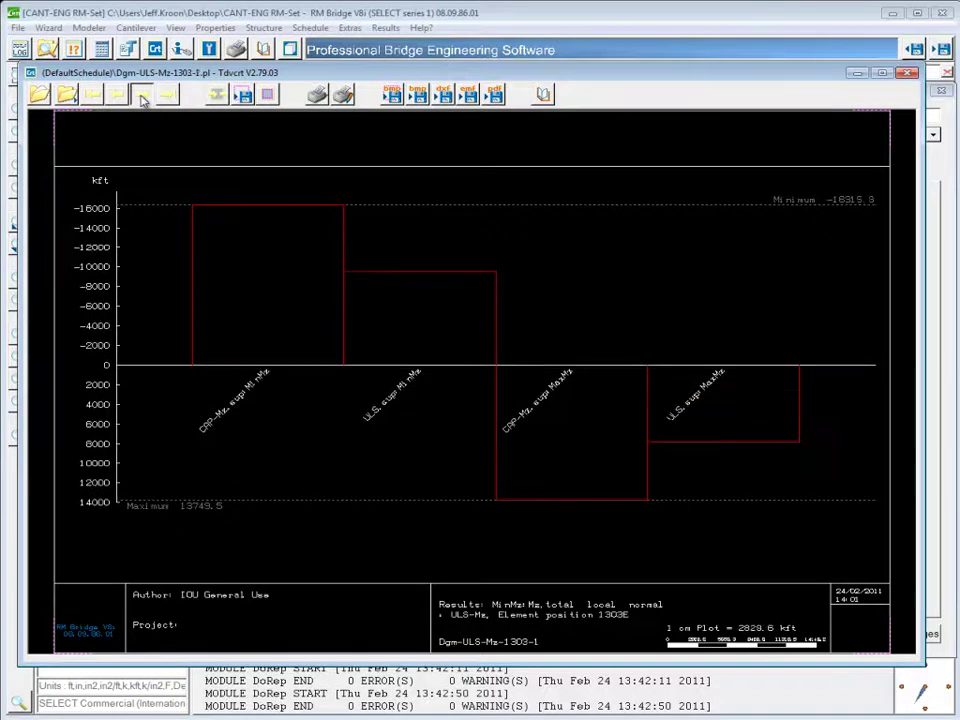
pyautogui.click(142, 96)
pyautogui.click(142, 96)
pyautogui.click(142, 96)
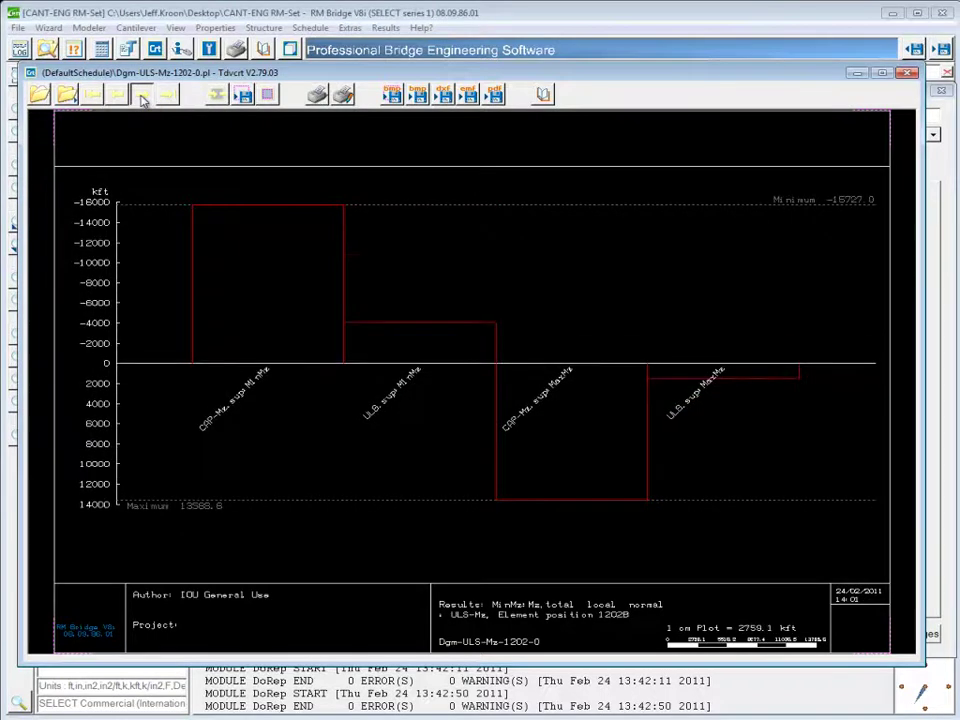
pyautogui.click(142, 96)
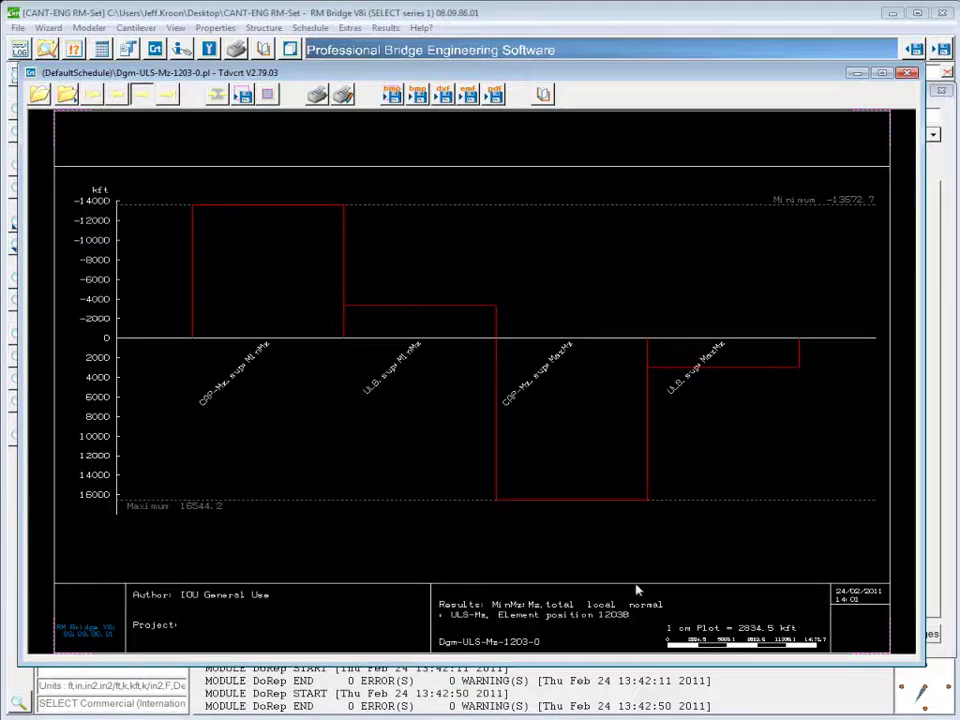
pyautogui.click(142, 96)
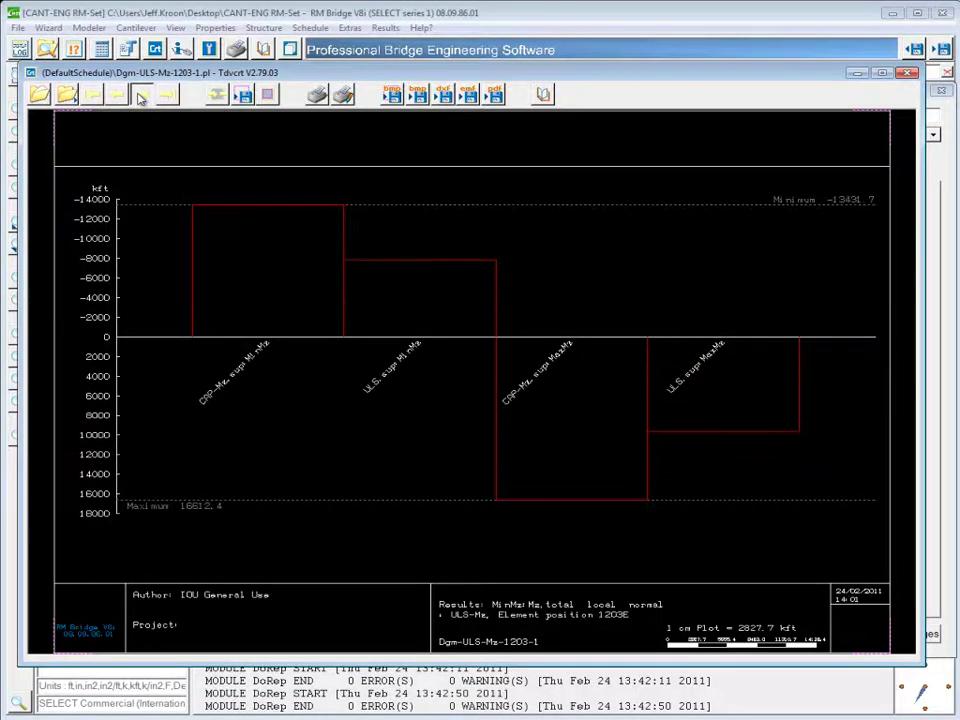
pyautogui.click(907, 73)
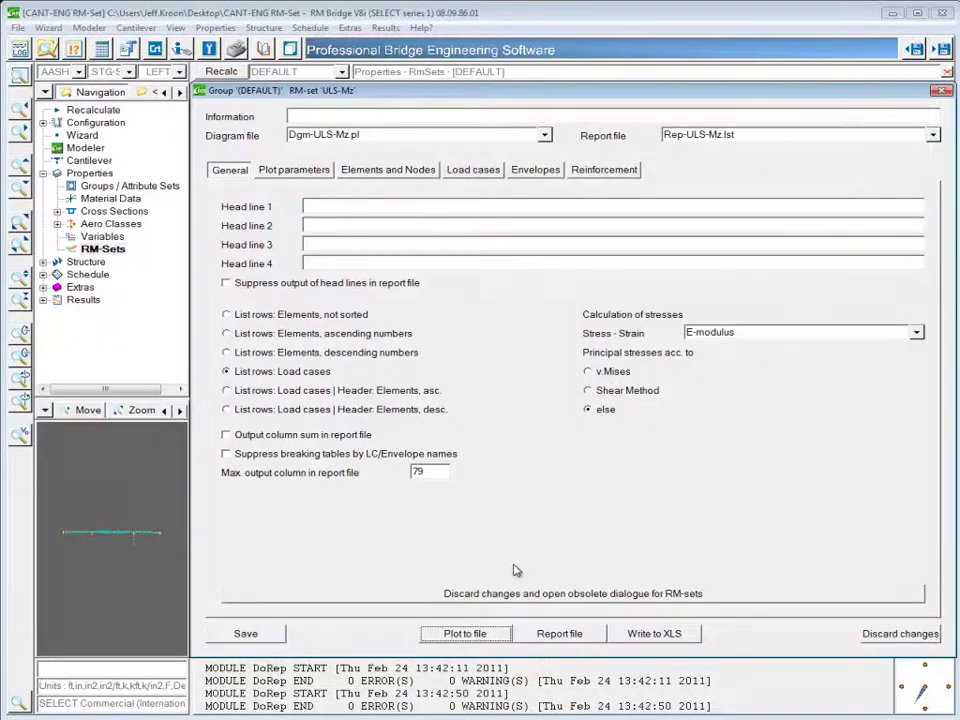
# Generate the Rep-ULS-Mz.lst report and select its ELEM 1301 X/L 0.000 results block.
pyautogui.click(557, 634)
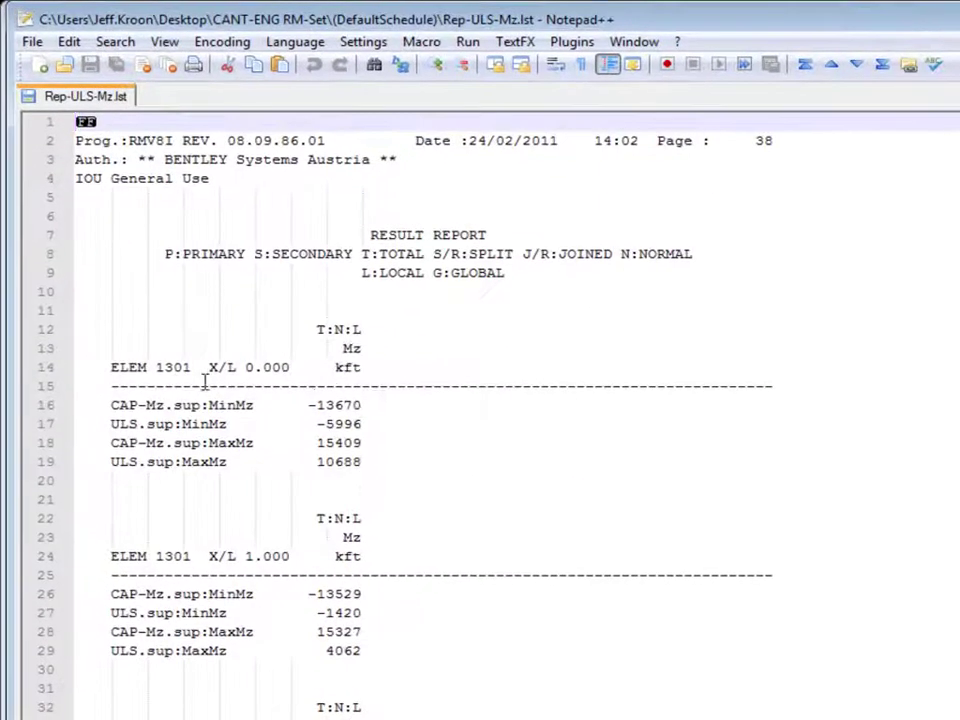
pyautogui.moveTo(103, 357); pyautogui.dragTo(403, 485)
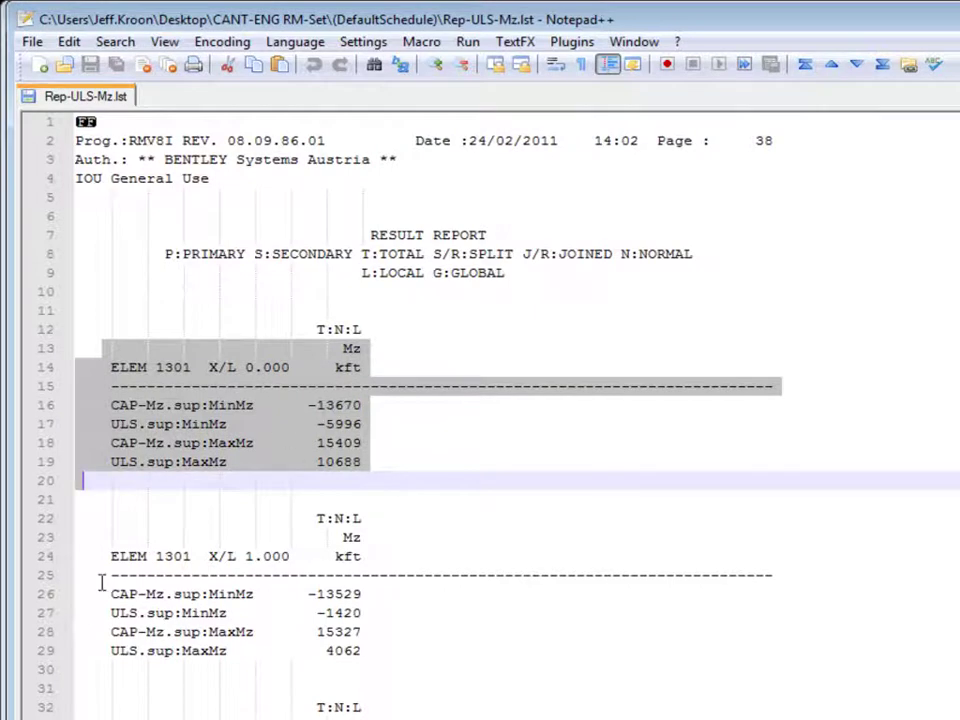